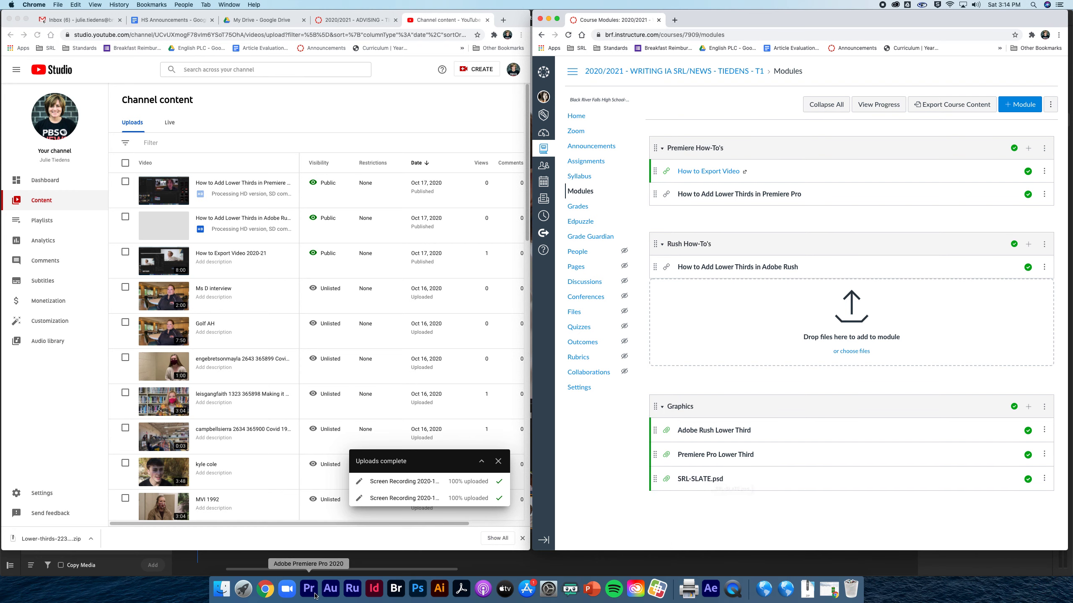
Switch from Chrome to Photoshop, where SRL-SLATE.psd is open.
left_click(416, 590)
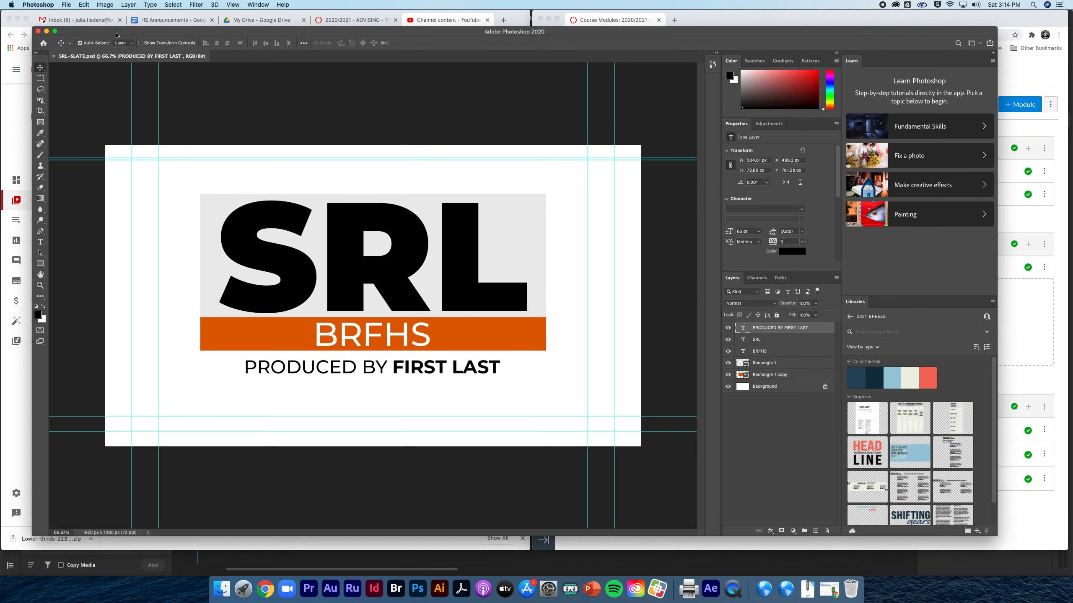
Close the current slate and reopen SRL-SLATE.psd from Starter Project Template > 05 Graphics.
left_click(53, 57)
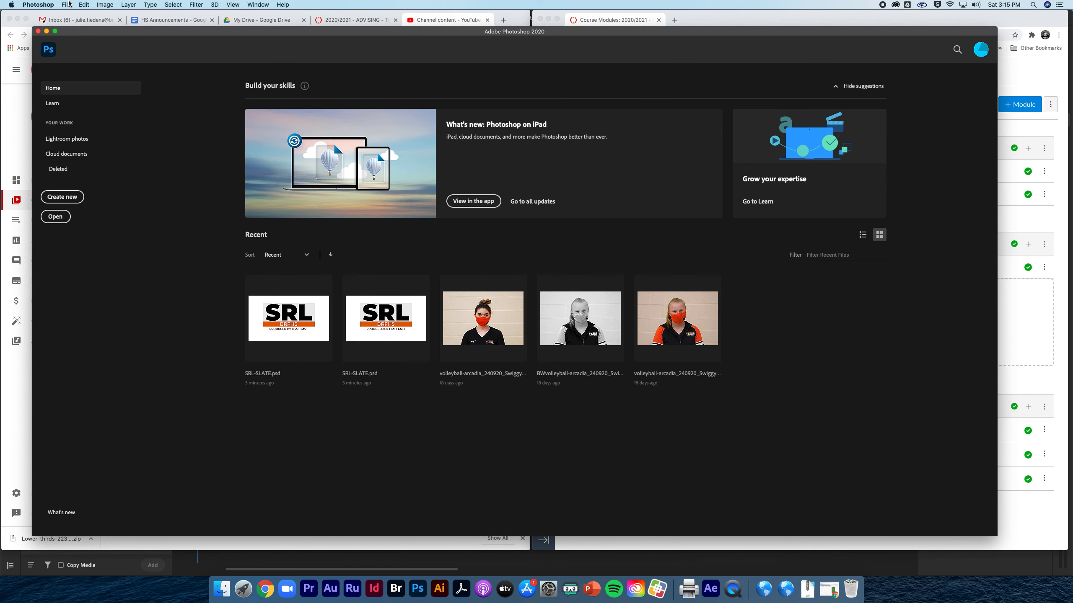
left_click(67, 5)
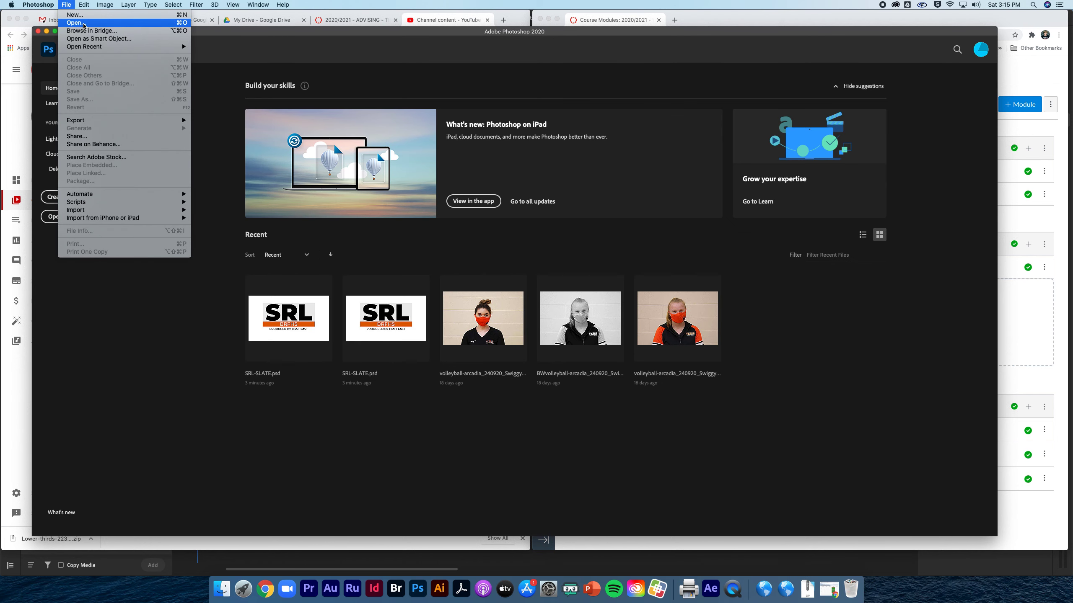
left_click(83, 23)
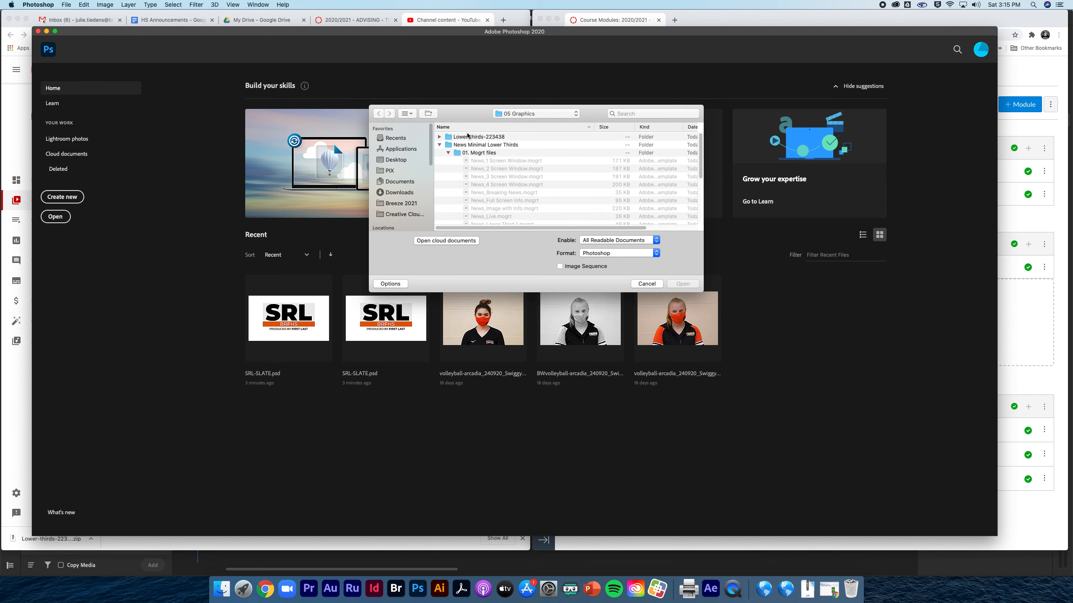
left_click(440, 145)
left_click(475, 162)
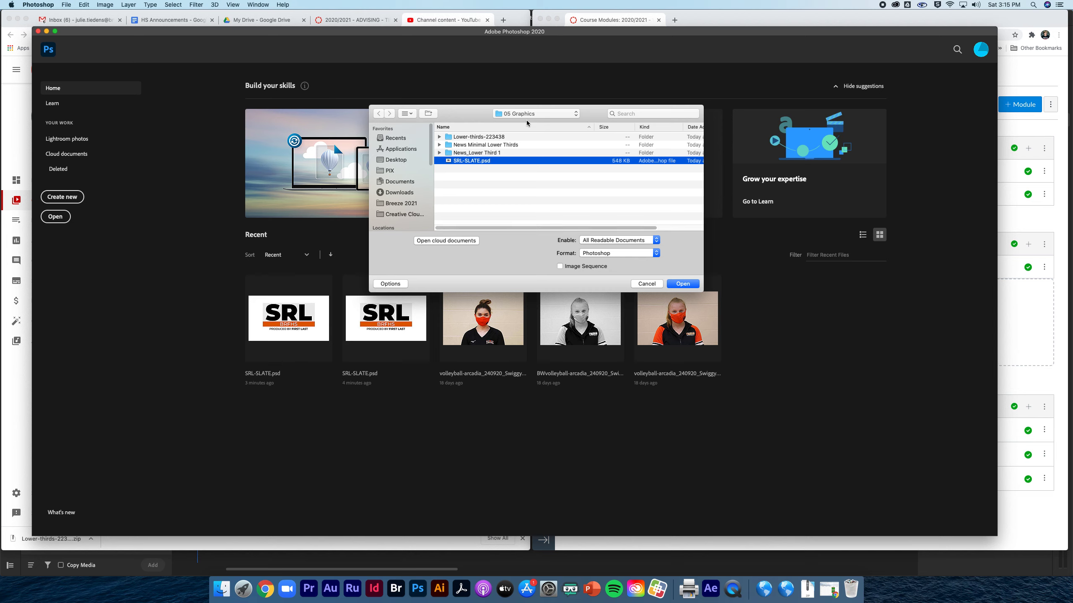
left_click(512, 113)
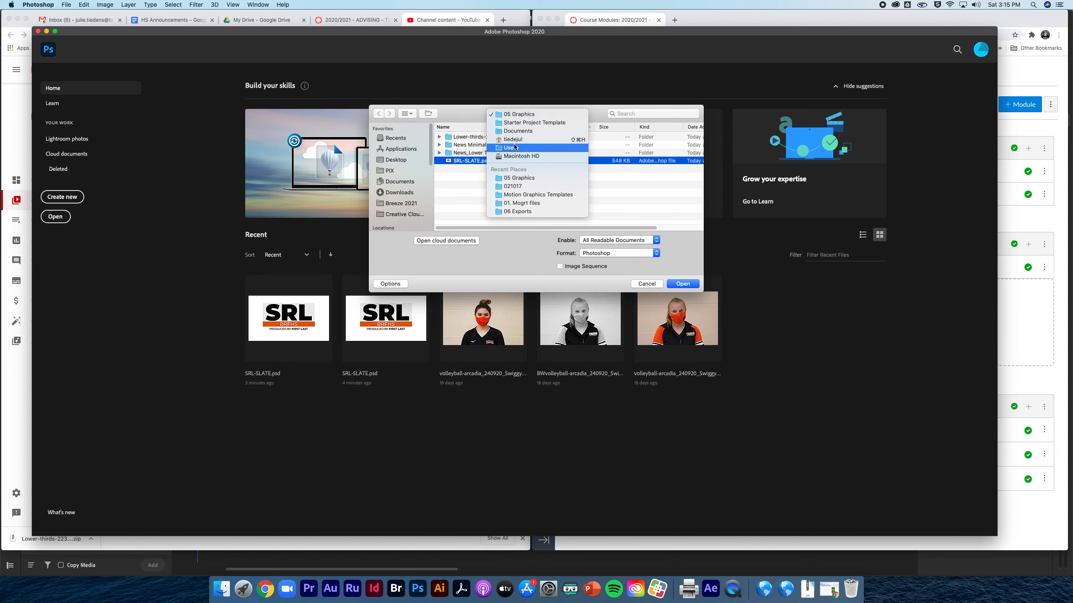
left_click(513, 123)
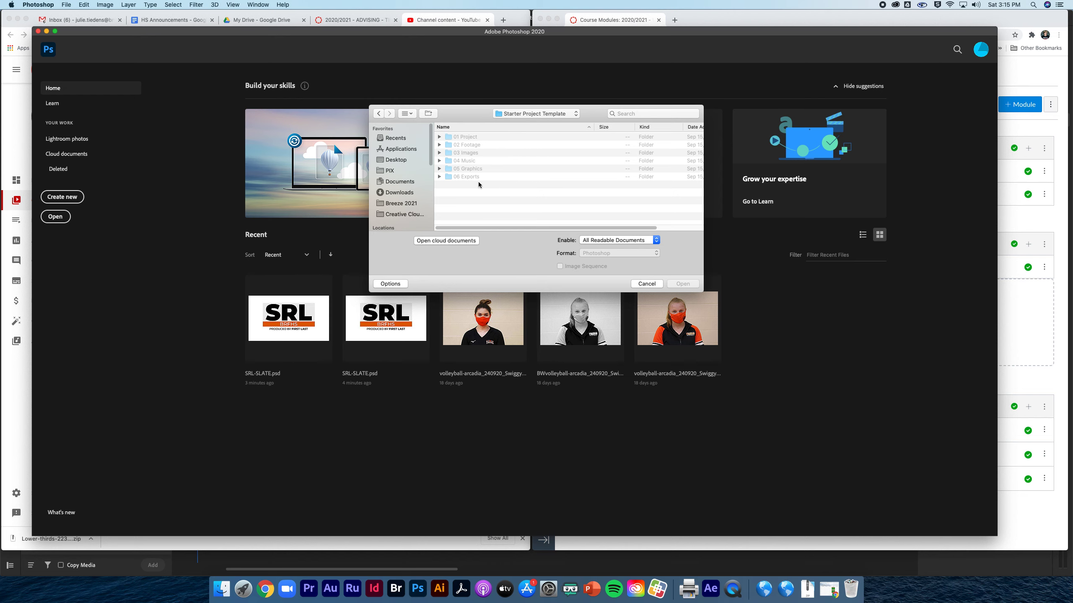
double_click(465, 169)
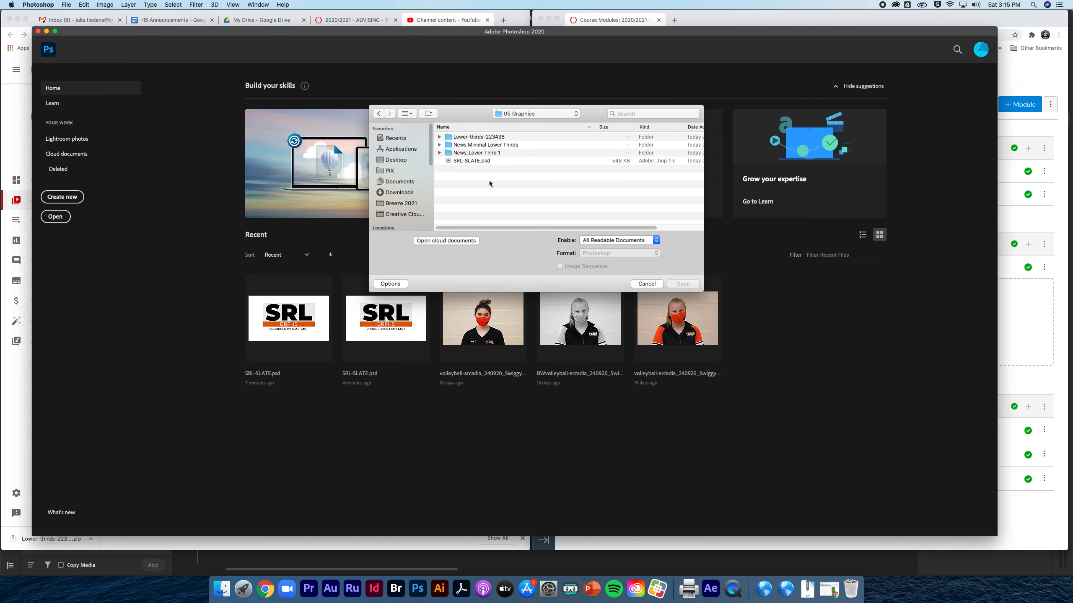
left_click(467, 163)
key("Return")
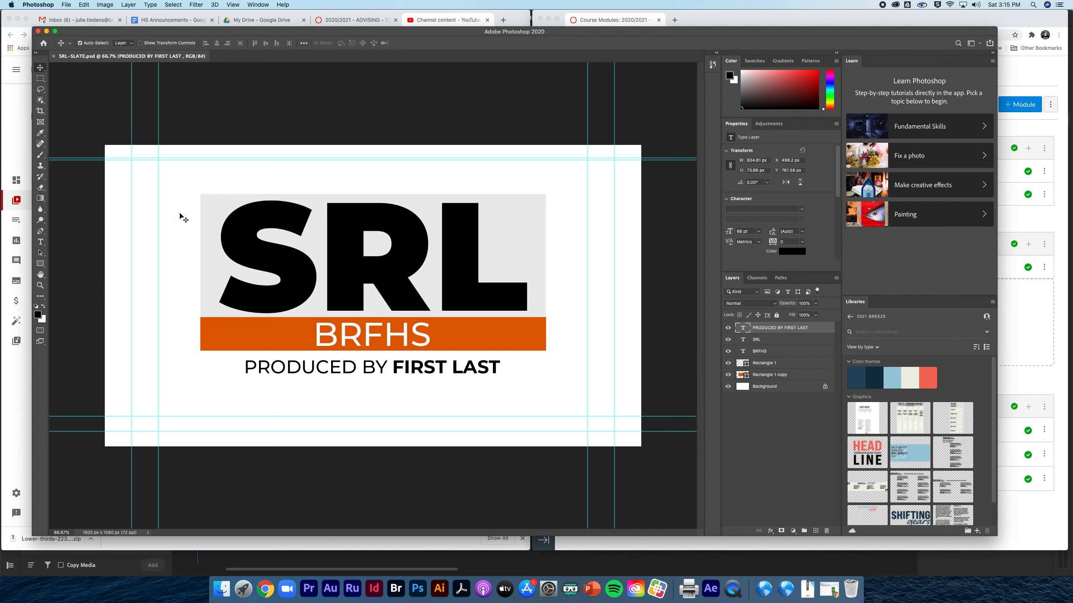
Replace the FIRST LAST placeholder in the credit line with the producer's name in capitals.
left_click(41, 242)
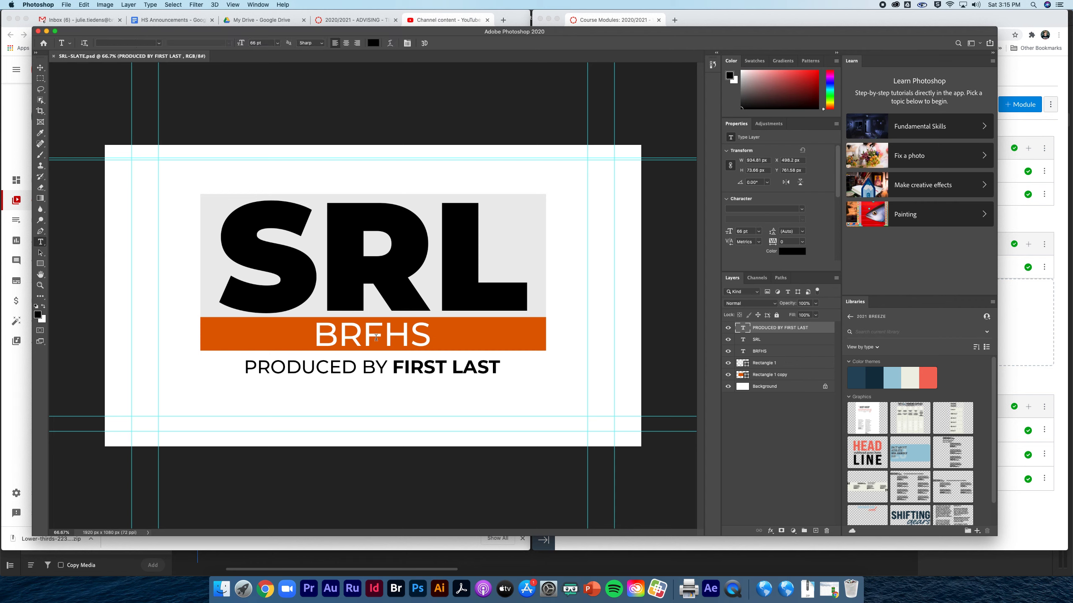
left_click_drag(398, 367, 560, 379)
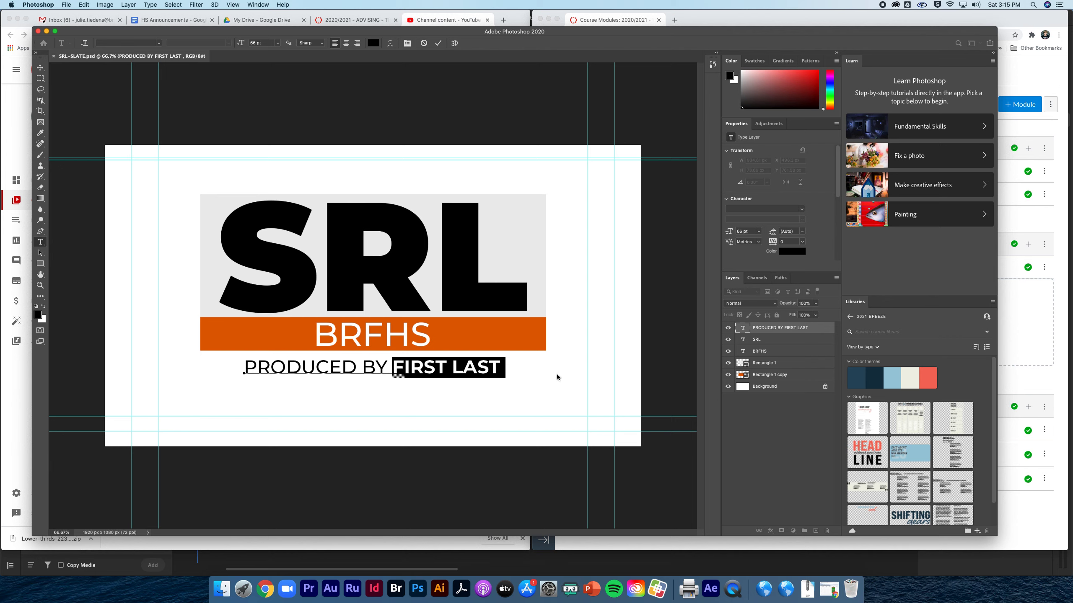
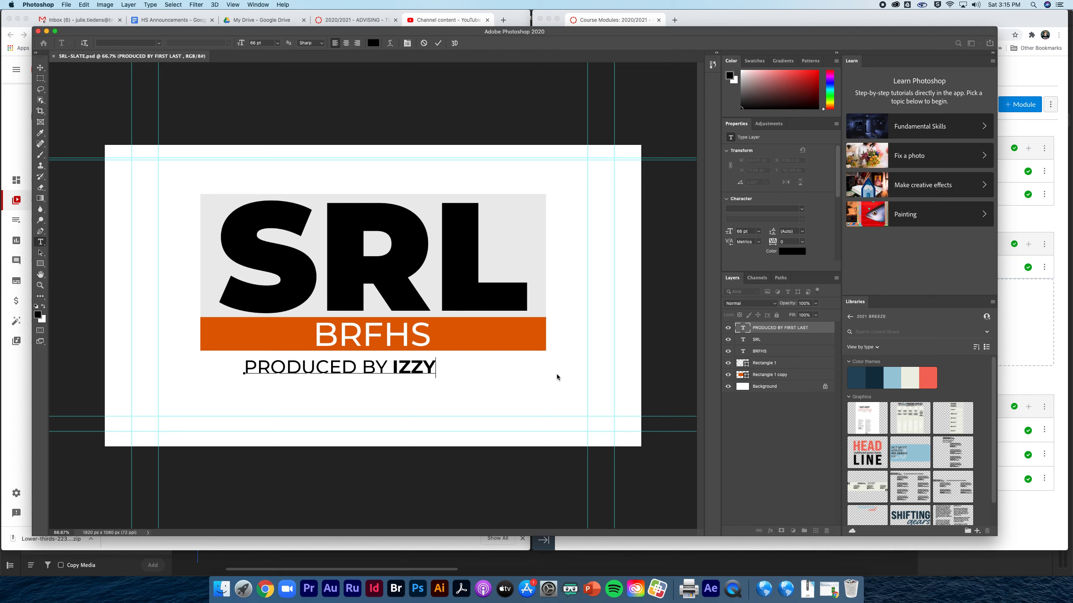
Align the credit text and Background layers so the credit line is horizontally centred.
left_click(41, 68)
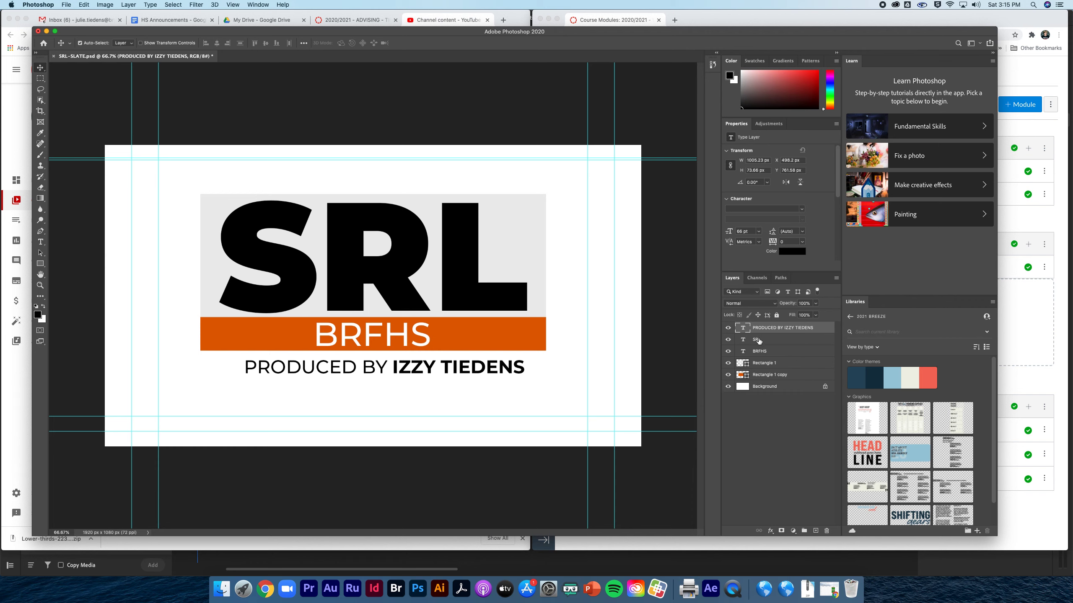
left_click(765, 387)
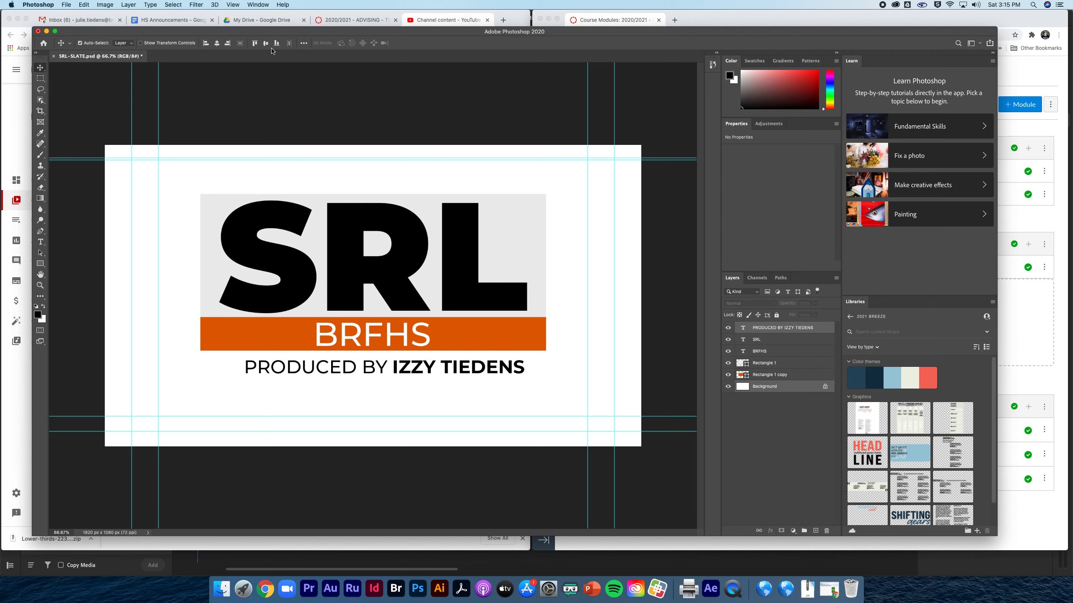
left_click(217, 44)
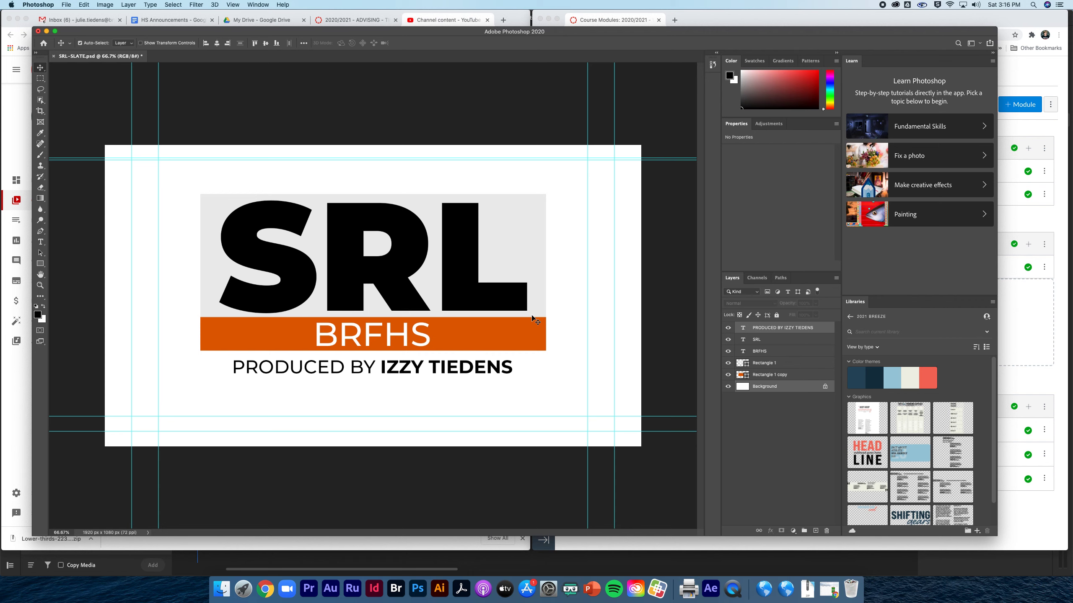
Save As a copy named SRL-SLATE plus a hyphen and the producer's first name, accepting compatibility.
left_click(65, 5)
left_click(80, 100)
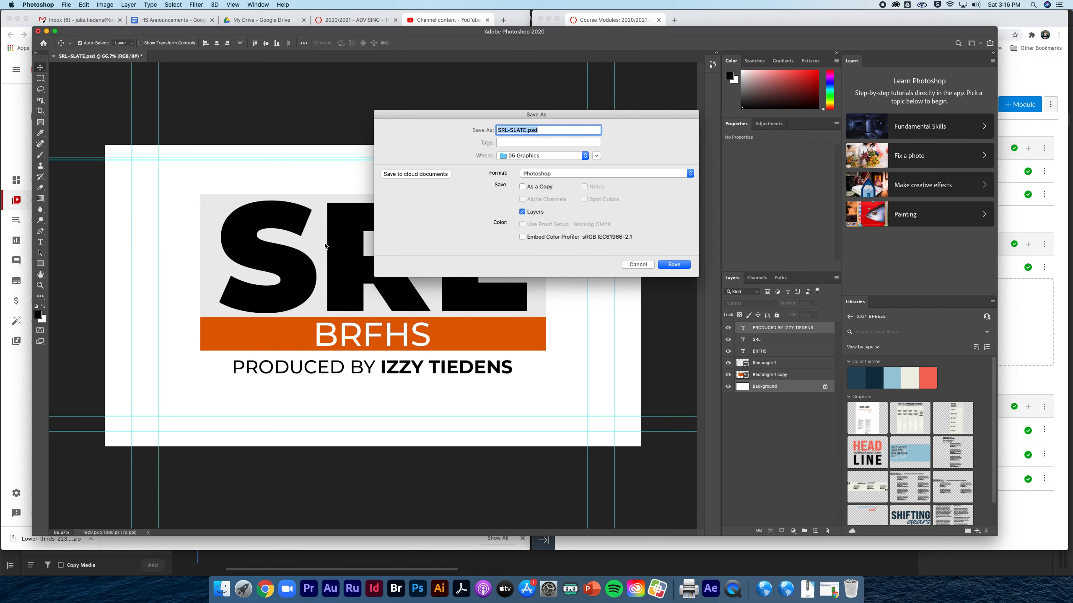
left_click(535, 131)
type("-IZZY")
left_click(665, 266)
key("Return")
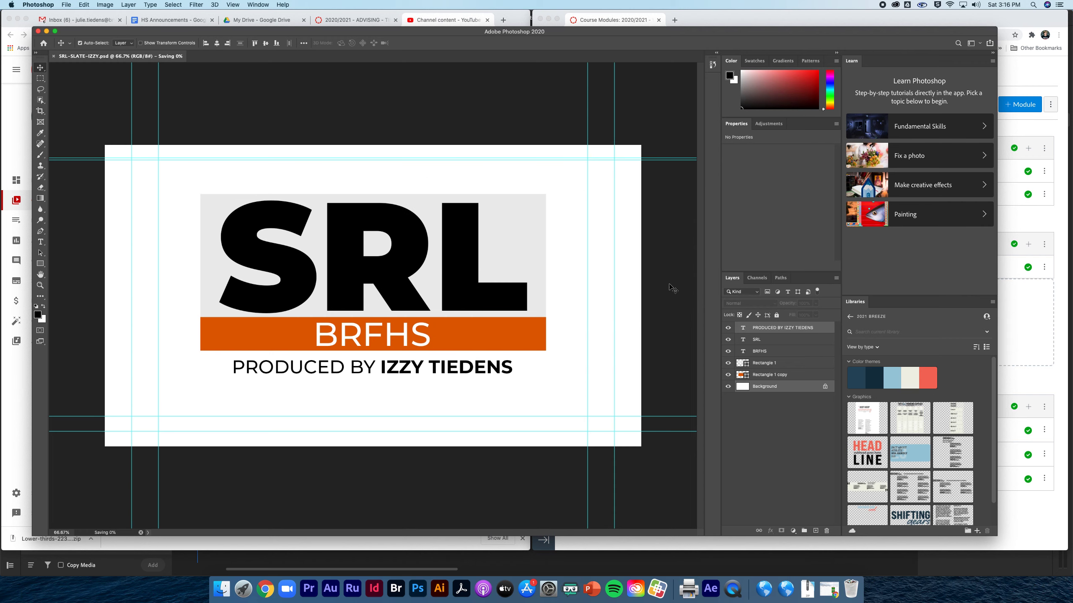
Reduce the credit text layer's font size to 48 pt.
left_click(776, 330)
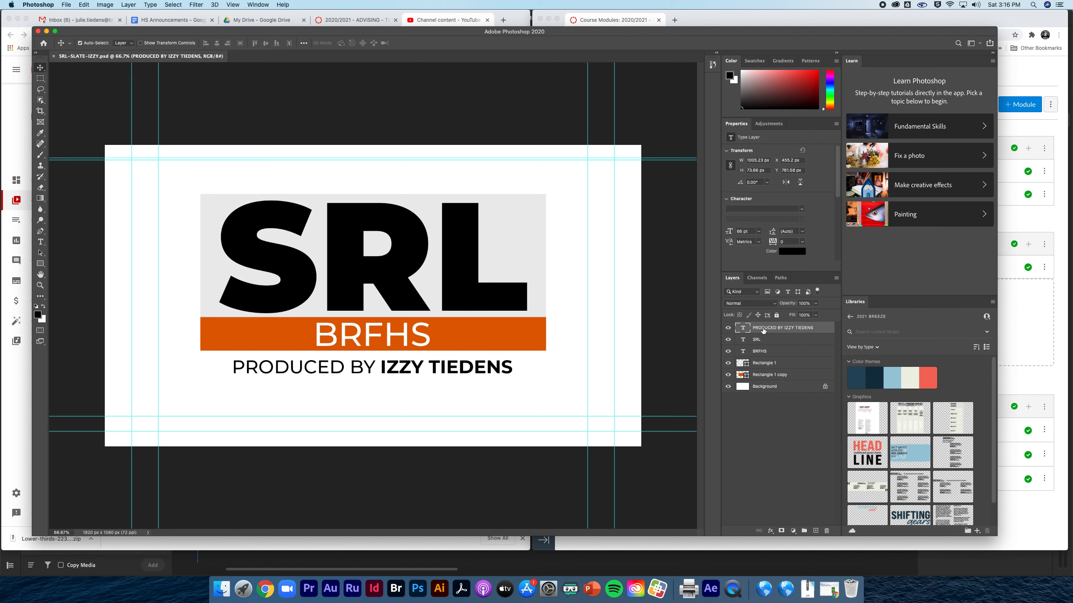
left_click(759, 232)
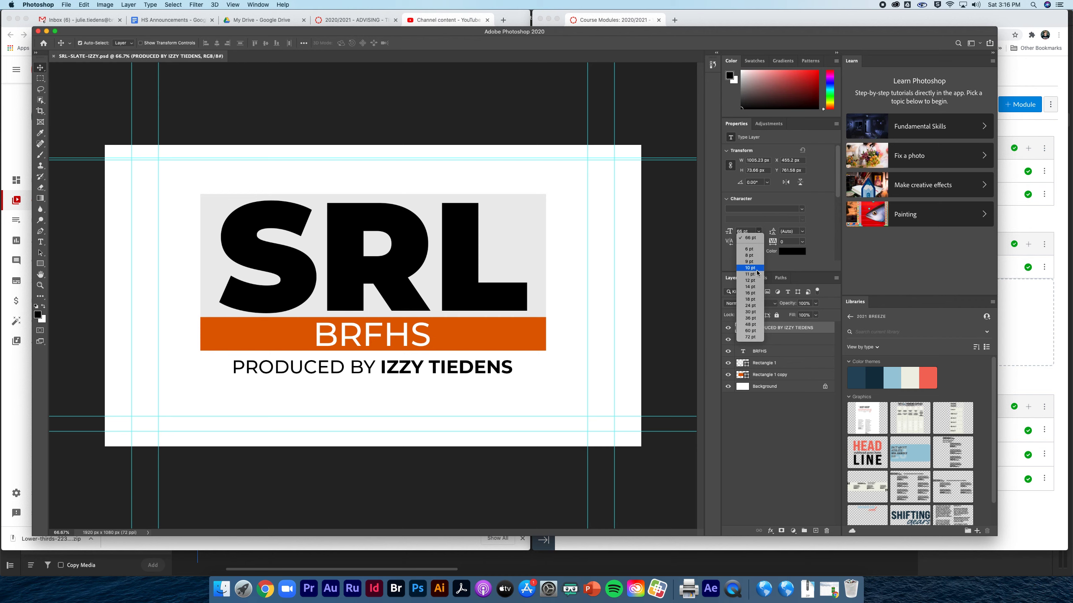
left_click(756, 324)
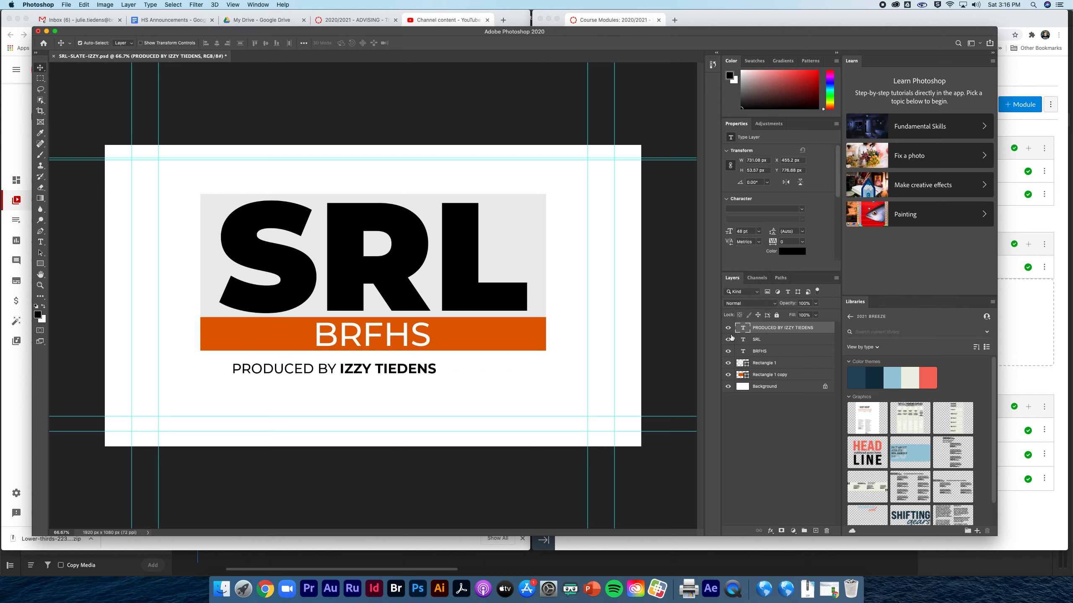
Re-centre the credit line horizontally against the Background and nudge it slightly upward.
left_click(765, 388)
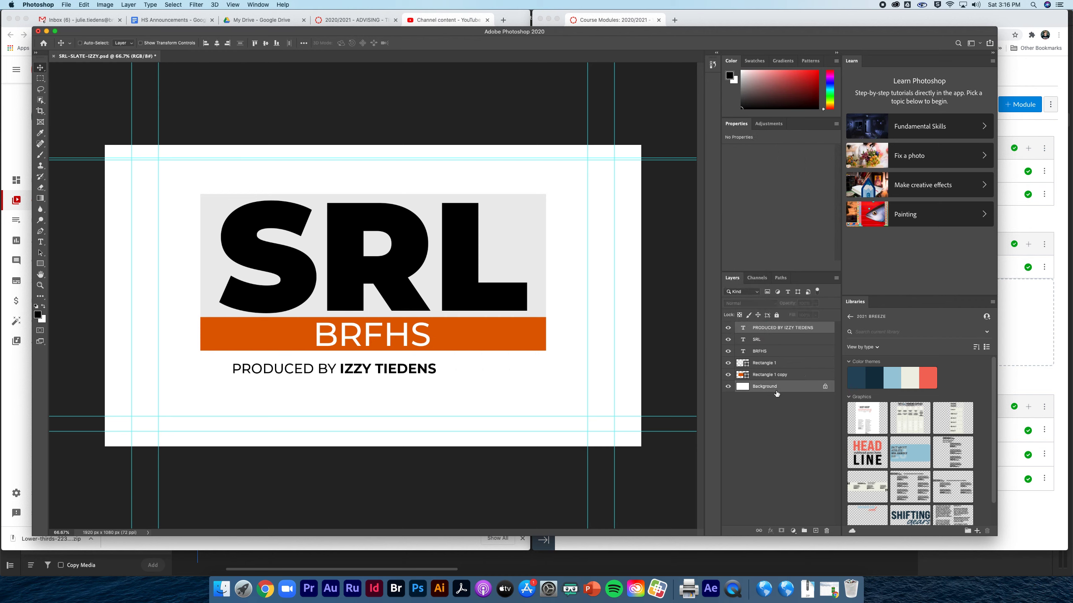
left_click(217, 44)
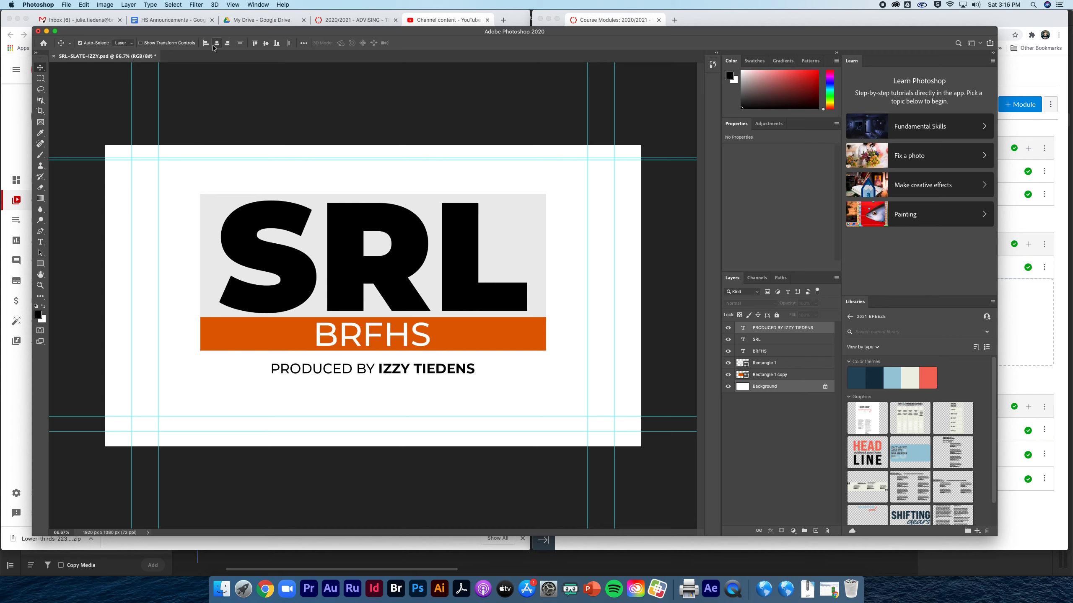
left_click(764, 328)
left_click_drag(373, 371, 373, 368)
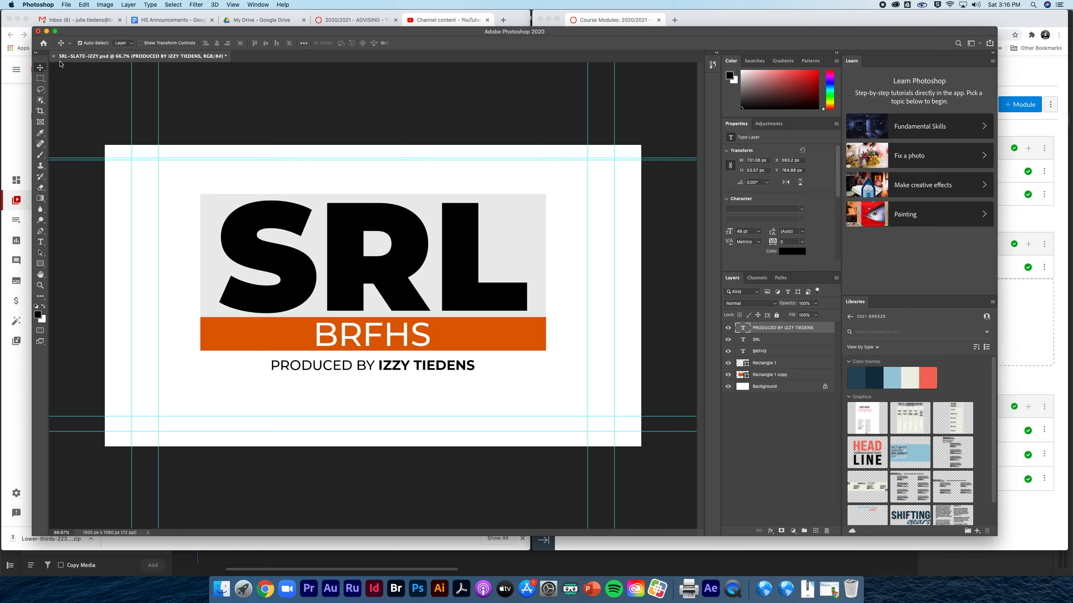
In Premiere Rush, move the playhead to the very end of the sequence.
left_click(353, 589)
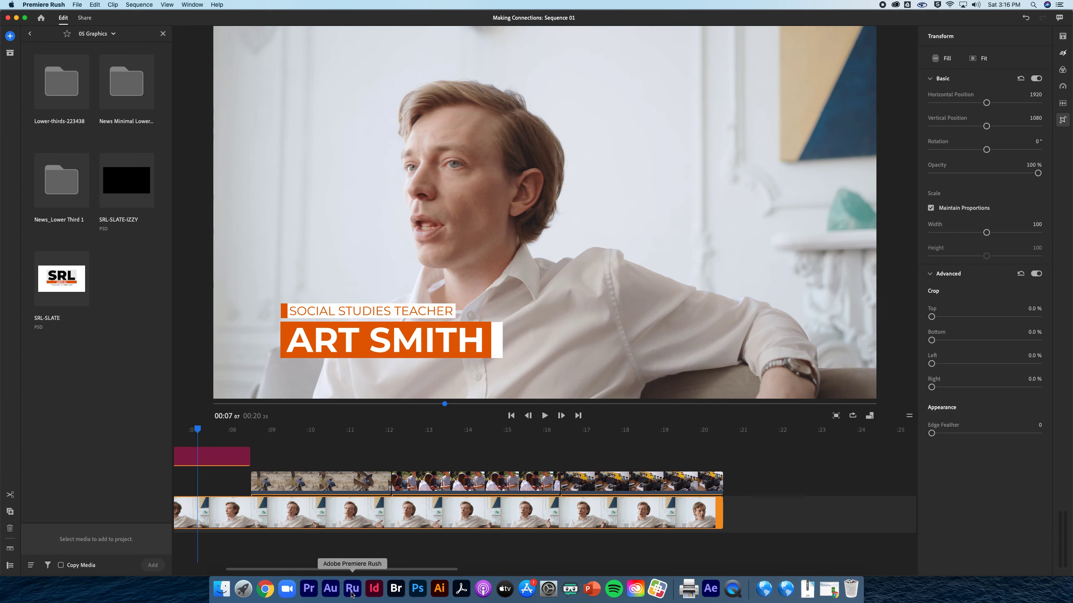
left_click_drag(201, 431, 724, 424)
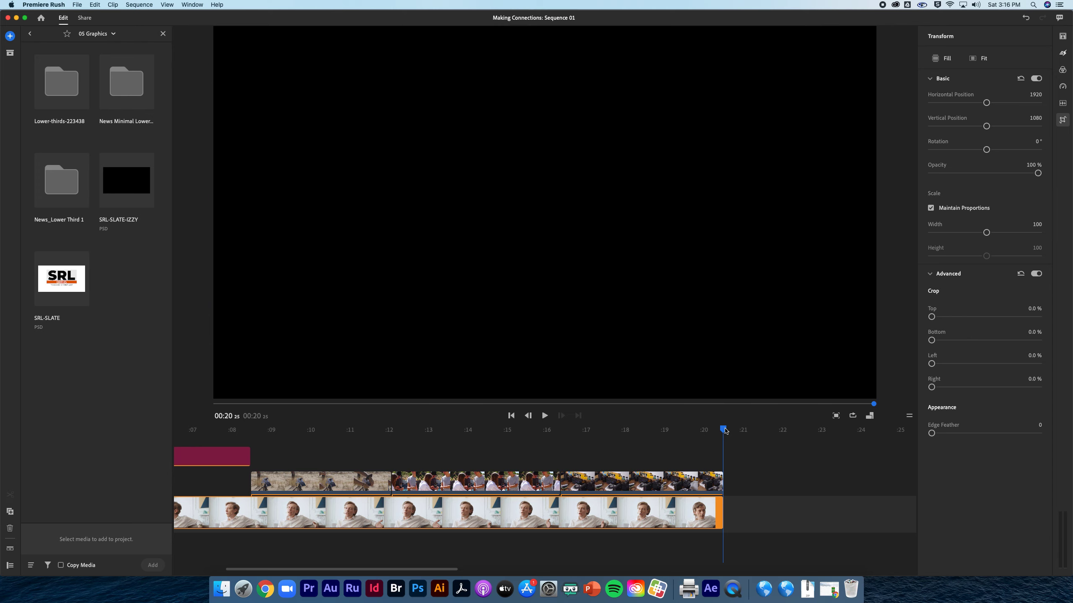
key("Left")
key("Right")
Add Media, open the 05 Graphics folder and select the renamed slate PSD.
left_click(8, 37)
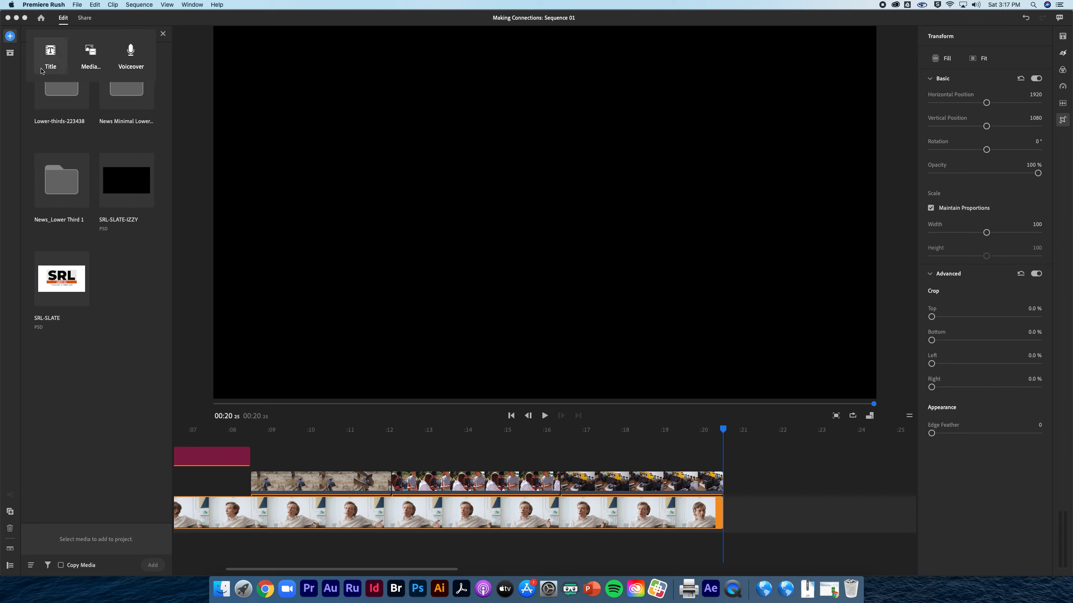
left_click(92, 56)
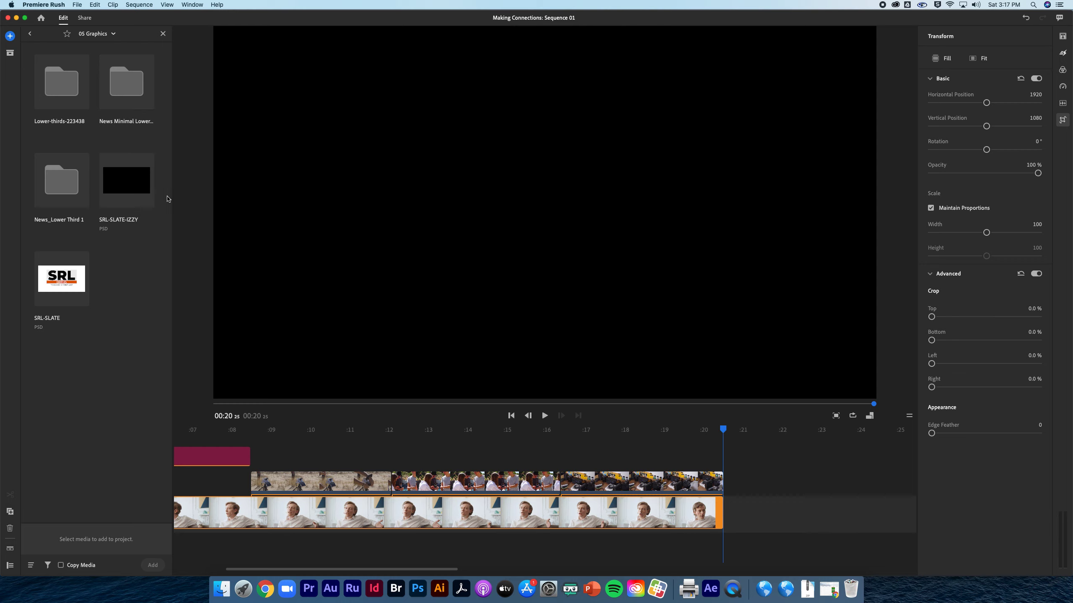
left_click(10, 36)
left_click(93, 57)
left_click(30, 34)
left_click(10, 36)
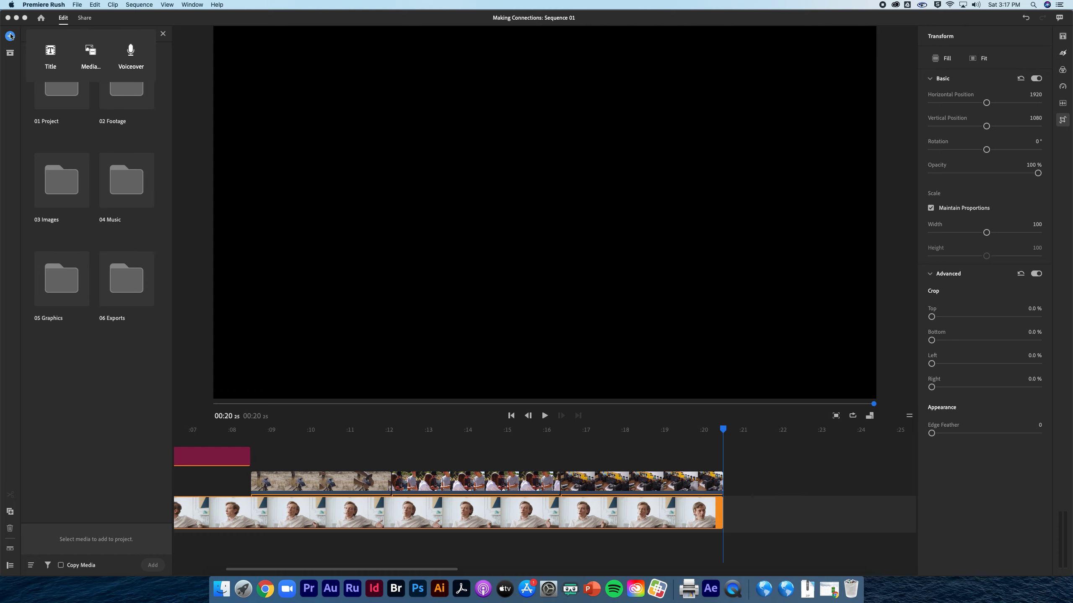
left_click(90, 52)
double_click(62, 279)
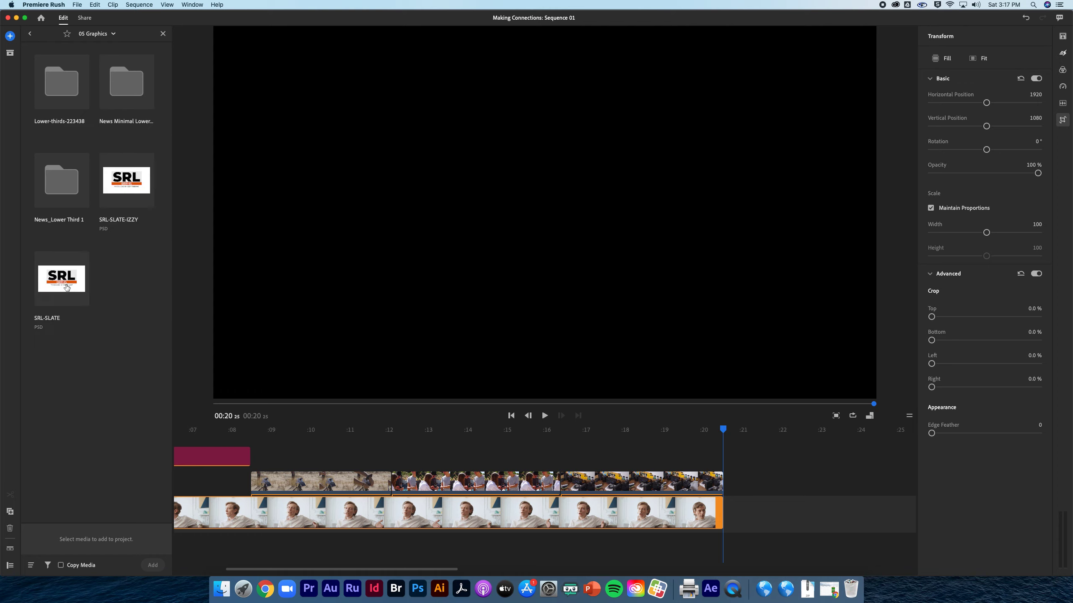
left_click(122, 186)
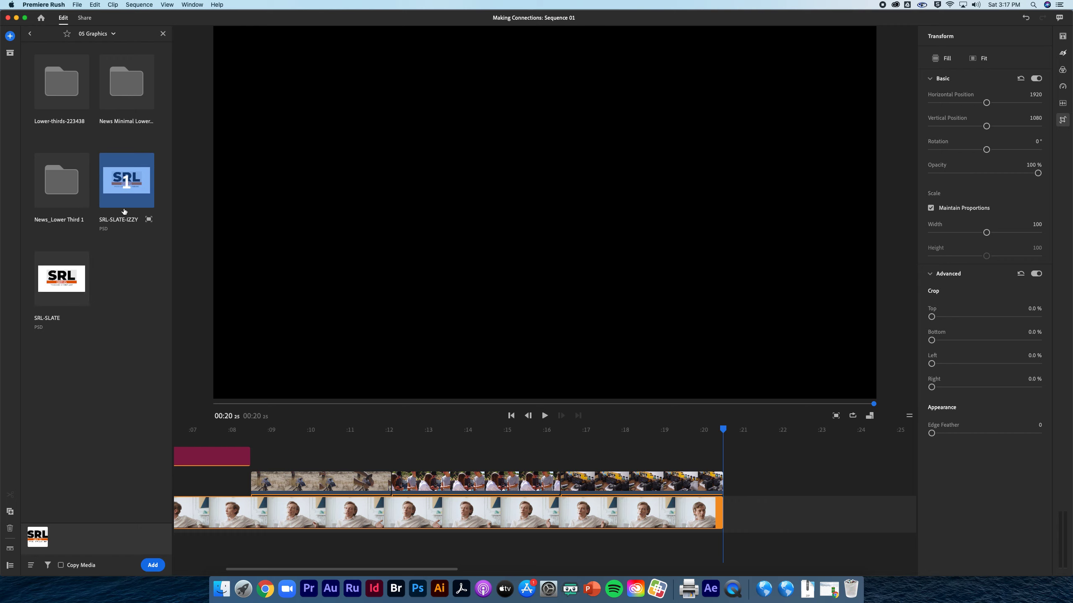
Add the renamed slate after the final interview clip and play back across the join.
left_click(156, 564)
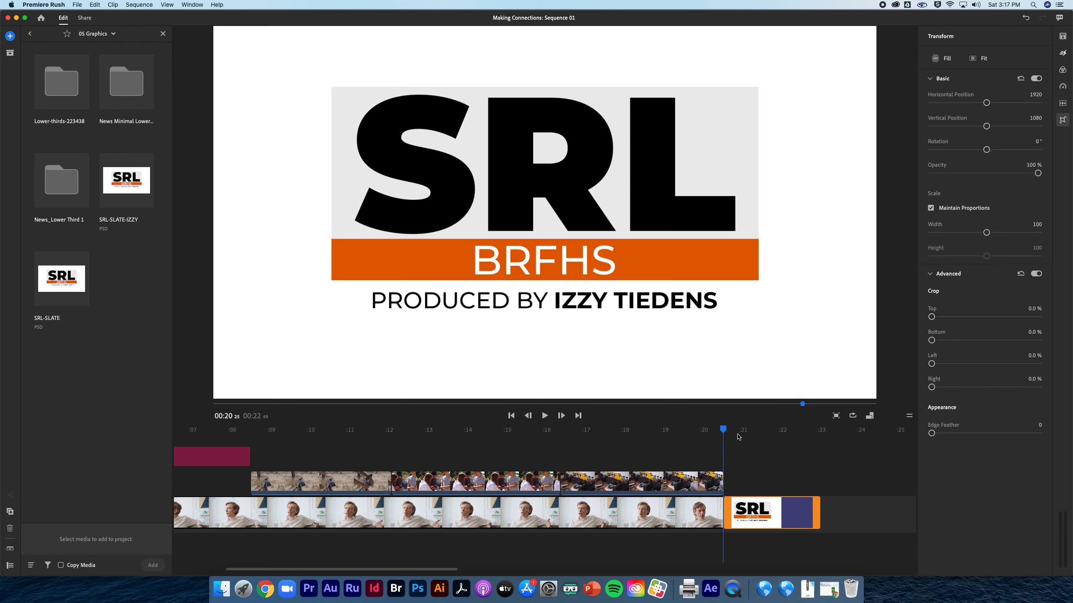
left_click_drag(721, 429, 681, 426)
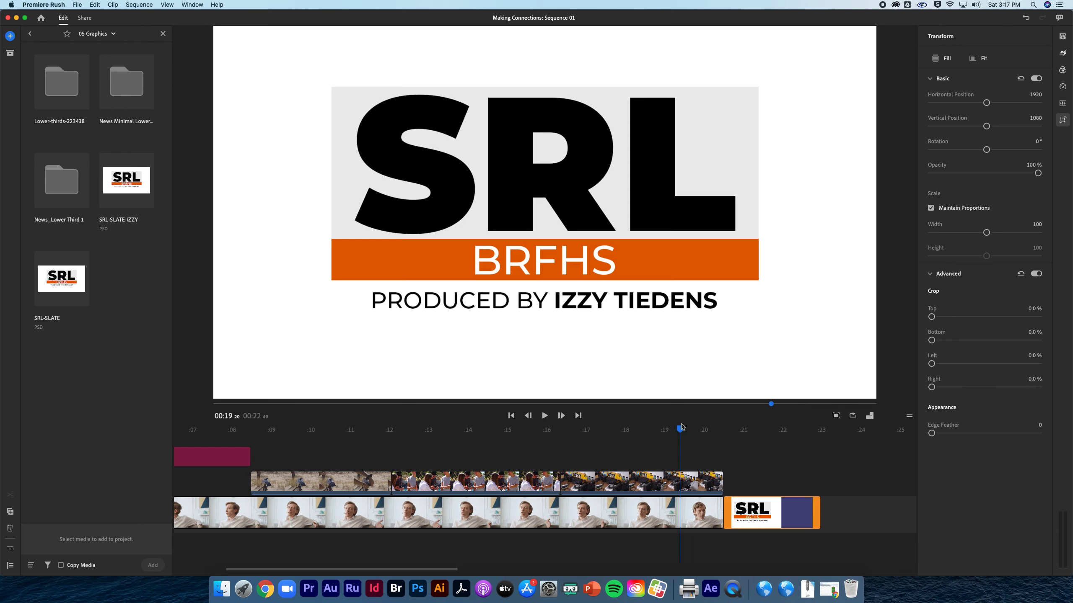
key("super+a")
key("space")
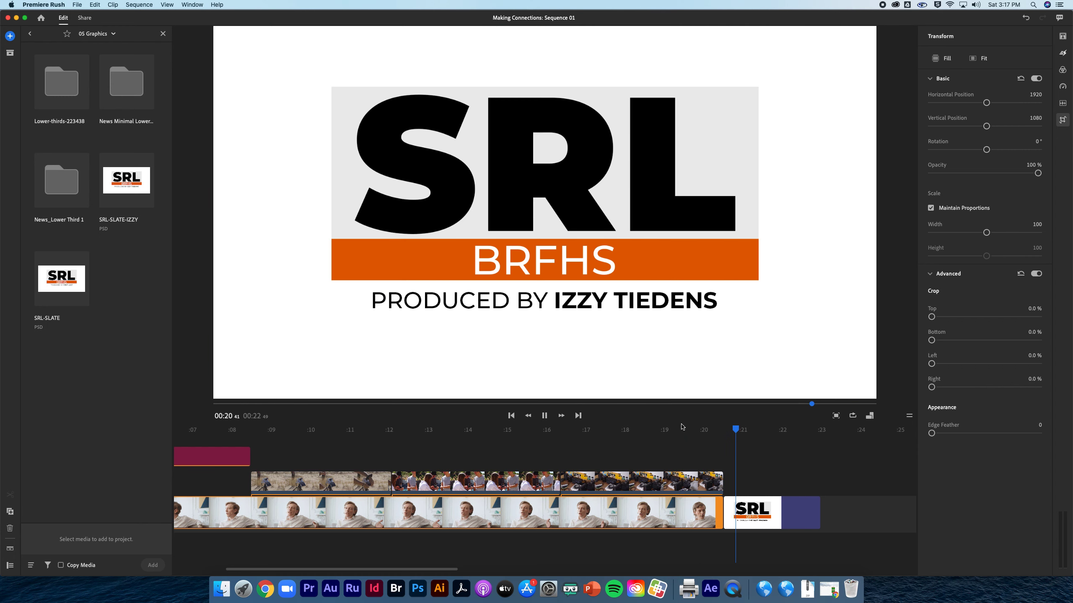
key("space")
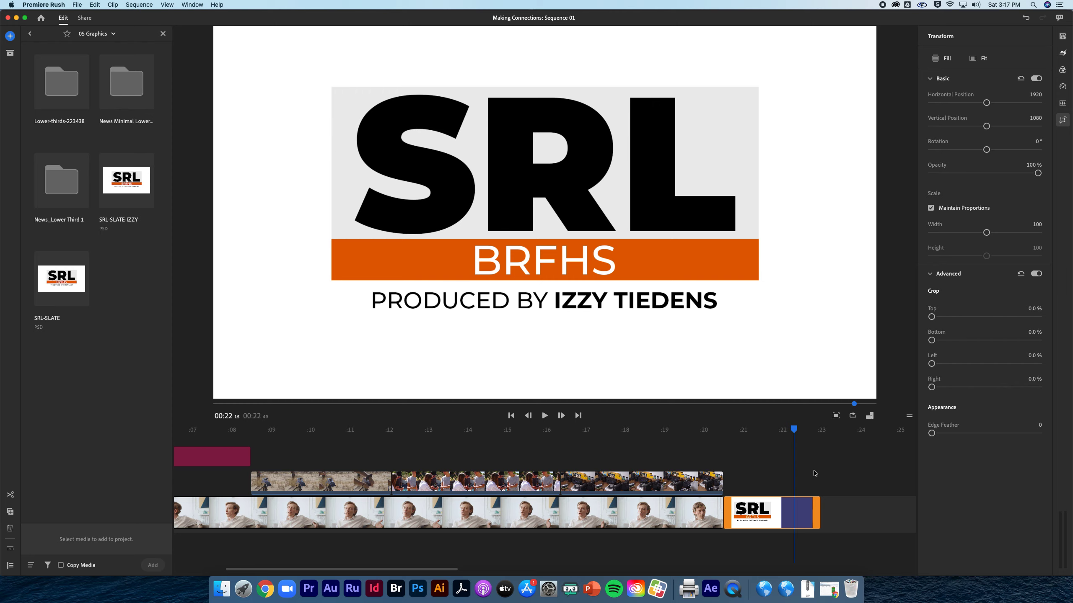
left_click_drag(795, 434, 807, 431)
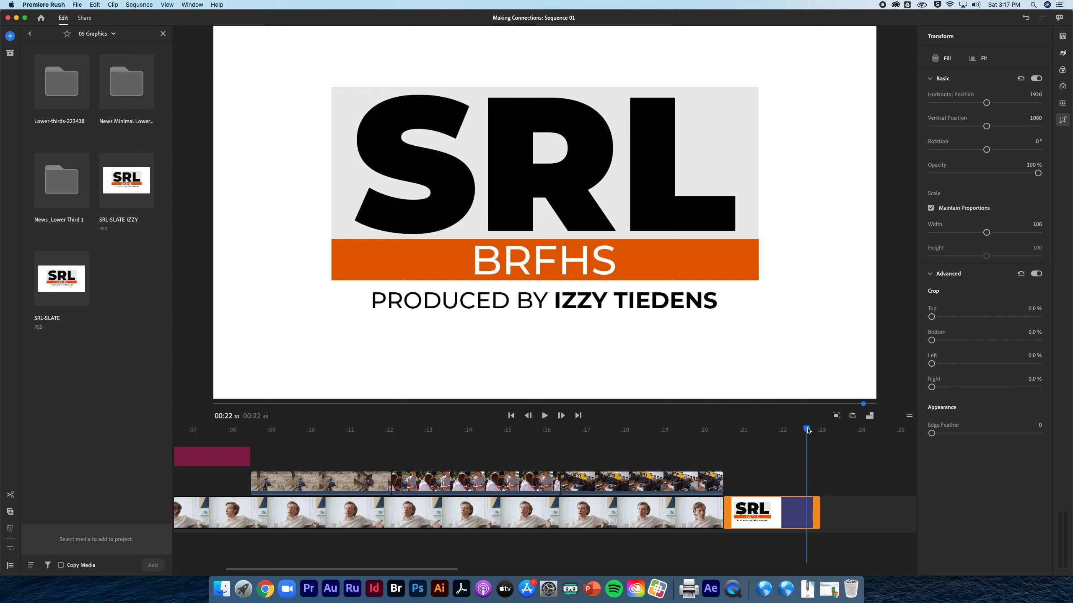
Drag the Dip to Black transition onto the slate clip's end and scrub back to preview it.
left_click(1062, 57)
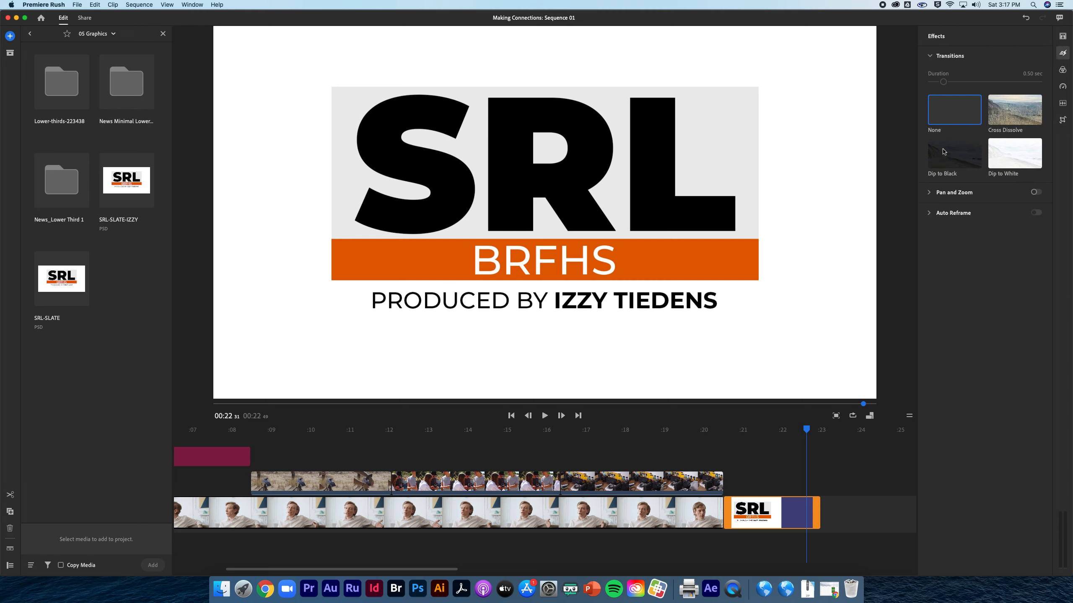
mouse_move(952, 158)
left_mouse_down()
mouse_move(849, 449)
mouse_move(810, 512)
left_mouse_up()
left_click_drag(807, 419, 713, 445)
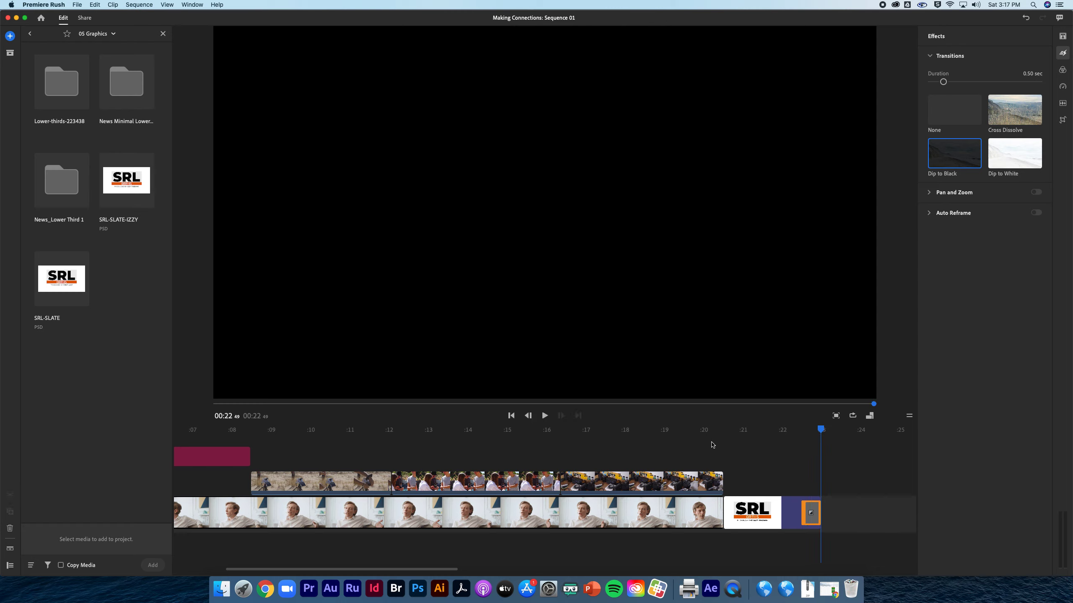
left_click(77, 5)
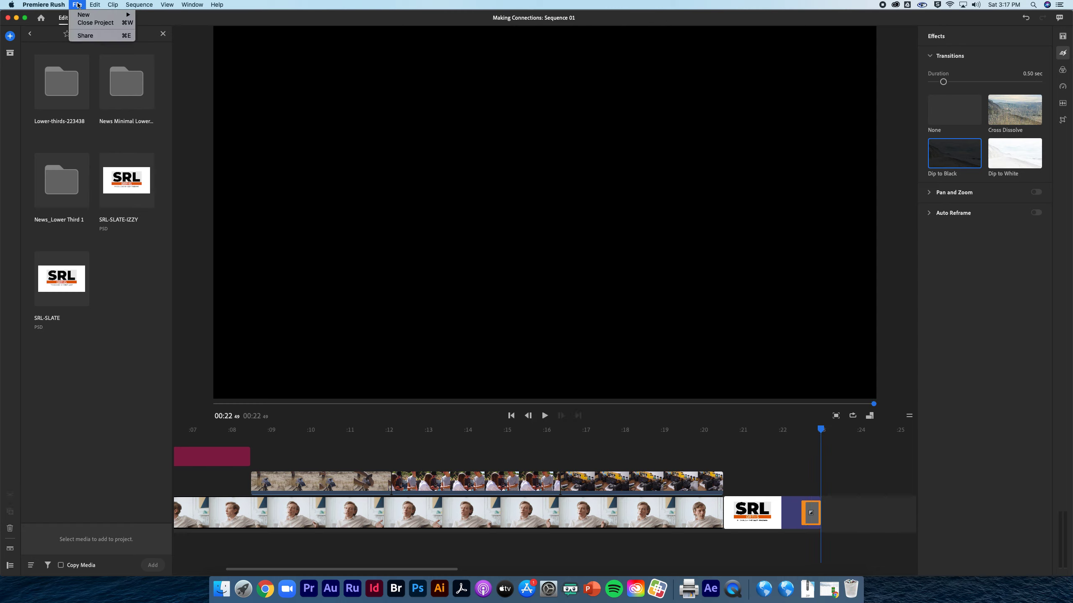
In the export screen, rename the output file to 'Adobe Rush Export'.
left_click(87, 36)
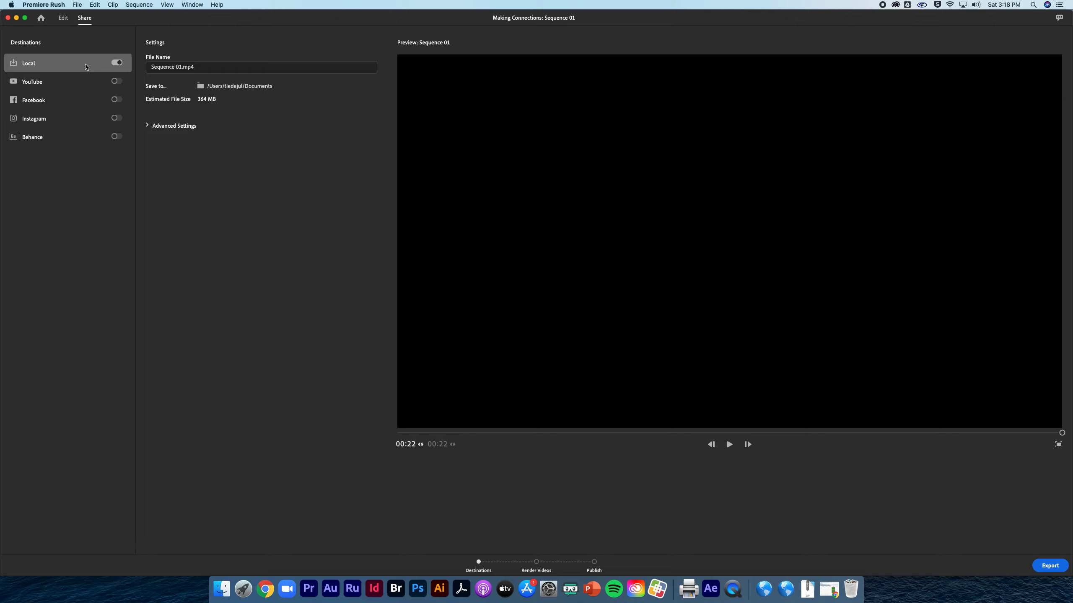
left_click(214, 68)
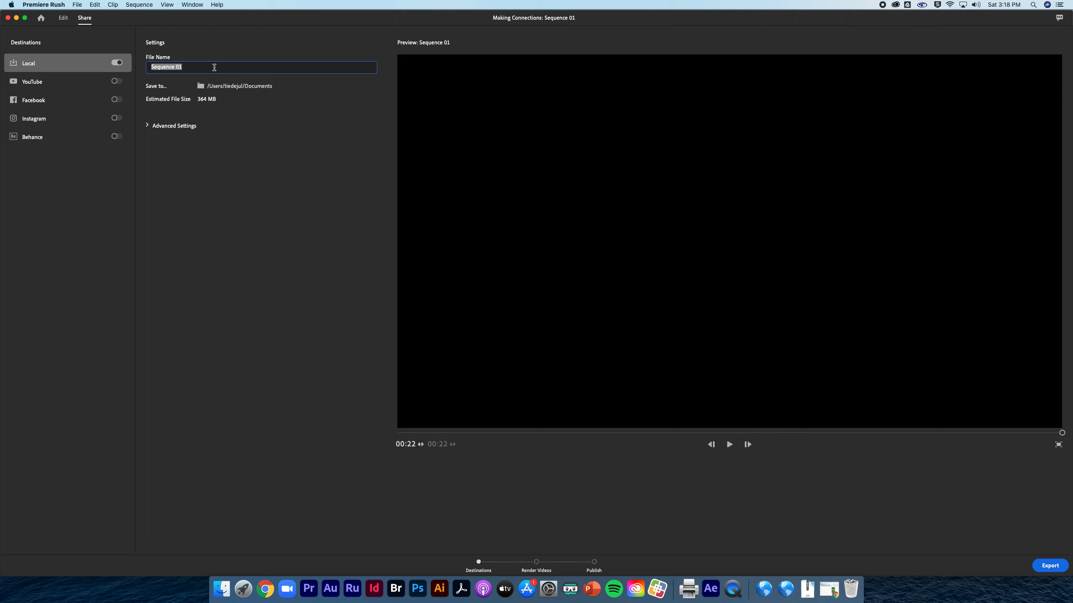
type("Adobe Rush Export")
key("Return")
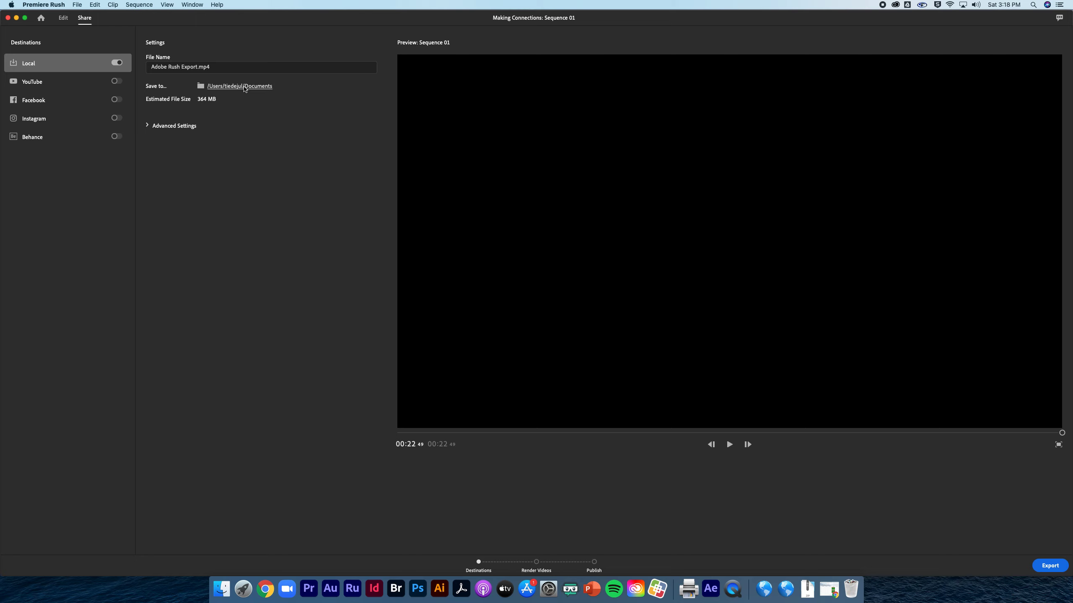
Set the save location to Starter Project Template > 06 Exports and start the export.
left_click(244, 87)
left_click_drag(698, 169, 692, 256)
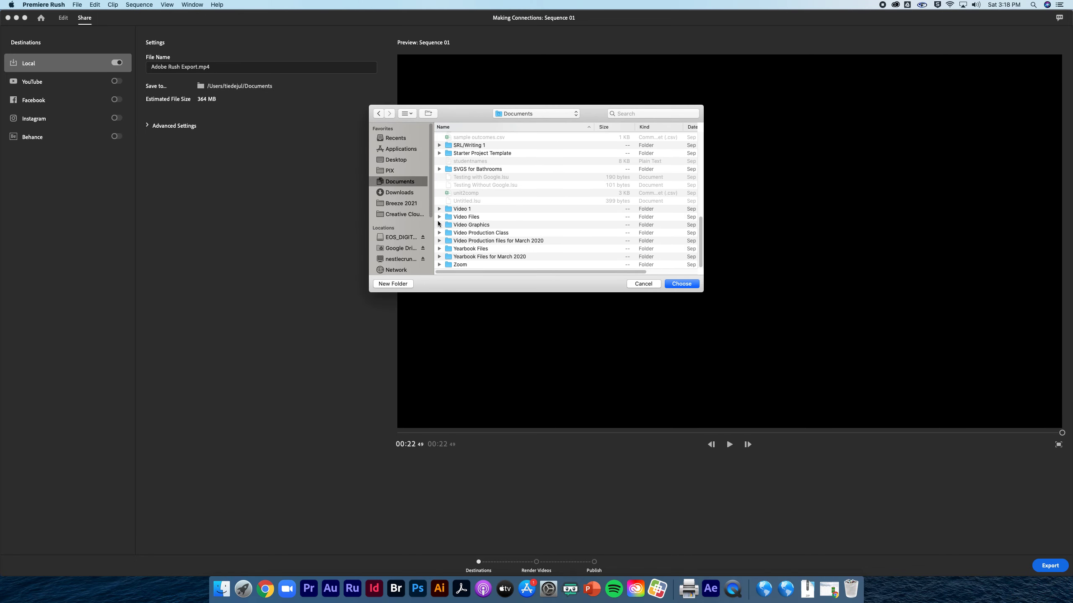
double_click(468, 154)
double_click(471, 176)
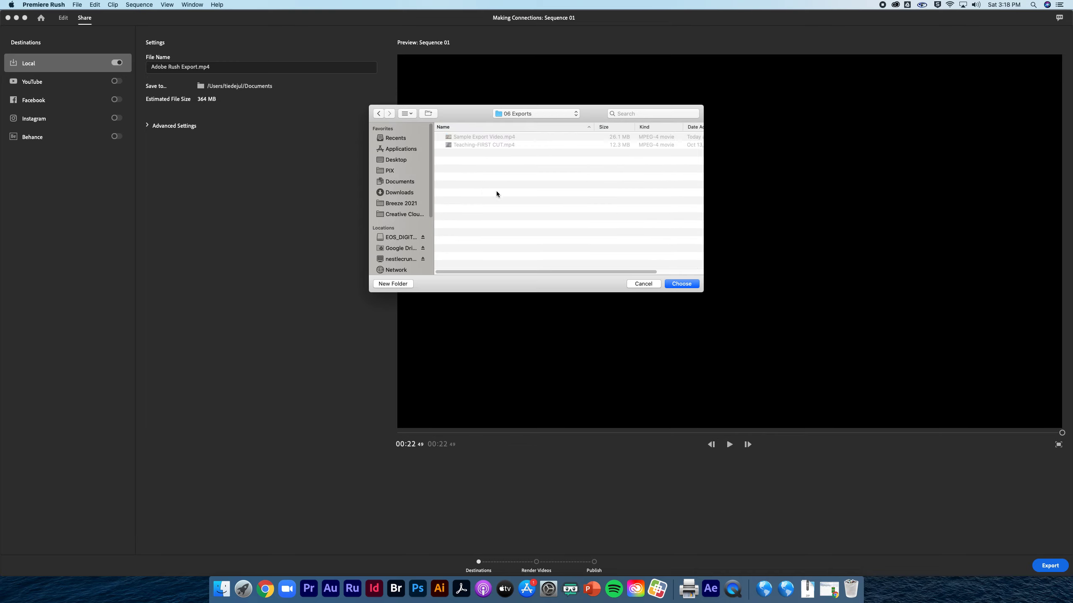
left_click(681, 284)
left_click(1037, 564)
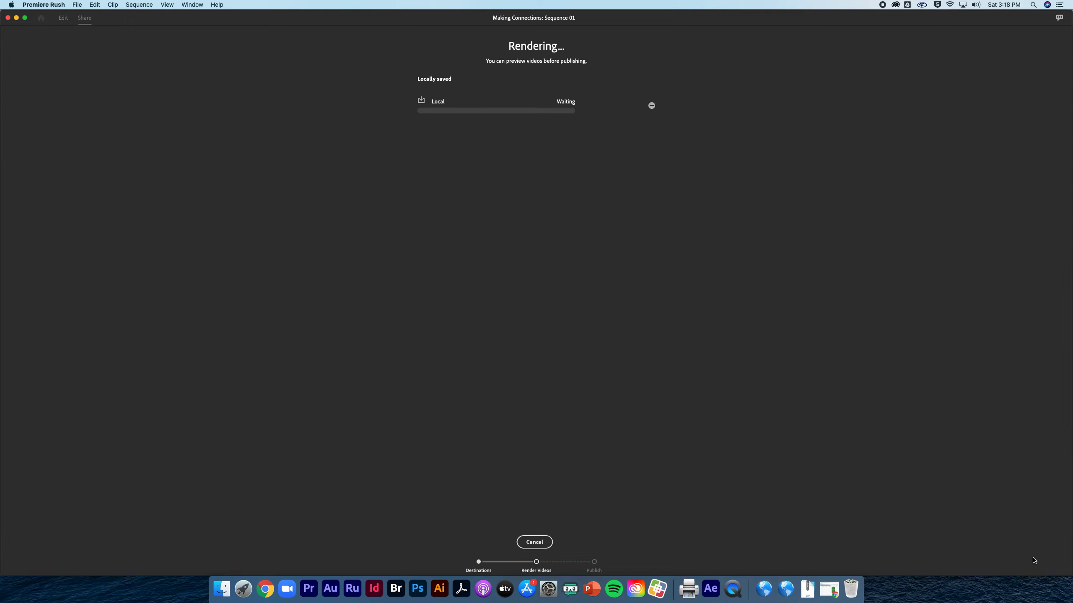